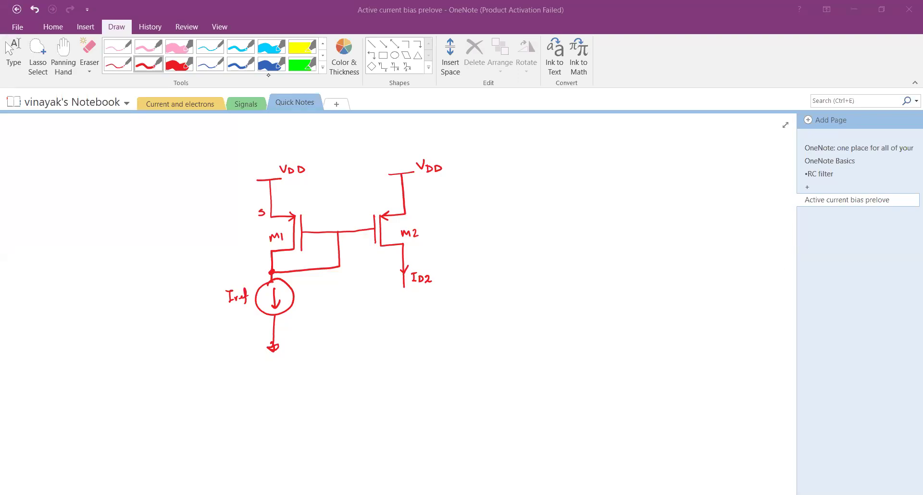
# Select the dark-blue pen from the Draw tab's pen gallery.
pyautogui.click(241, 63)
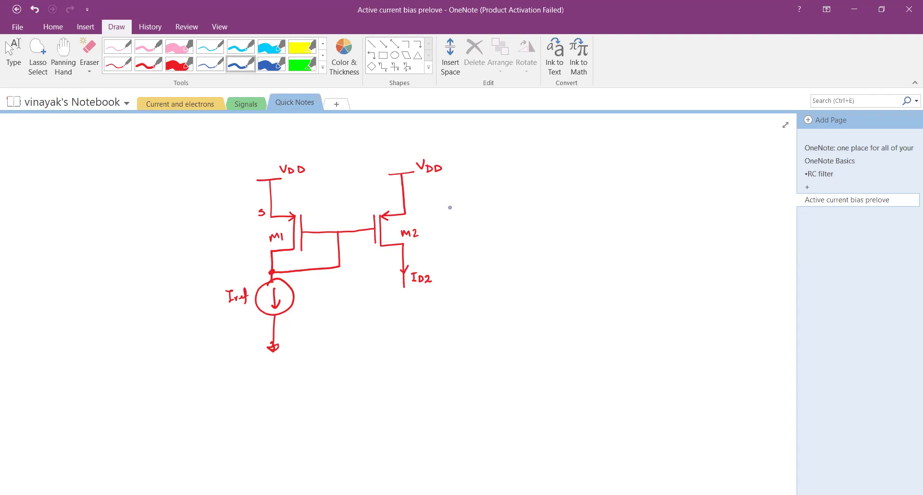
# Finish the M1 label and mark M1's gate G and drain D in red.
pyautogui.moveTo(275, 236); pyautogui.dragTo(277, 237)
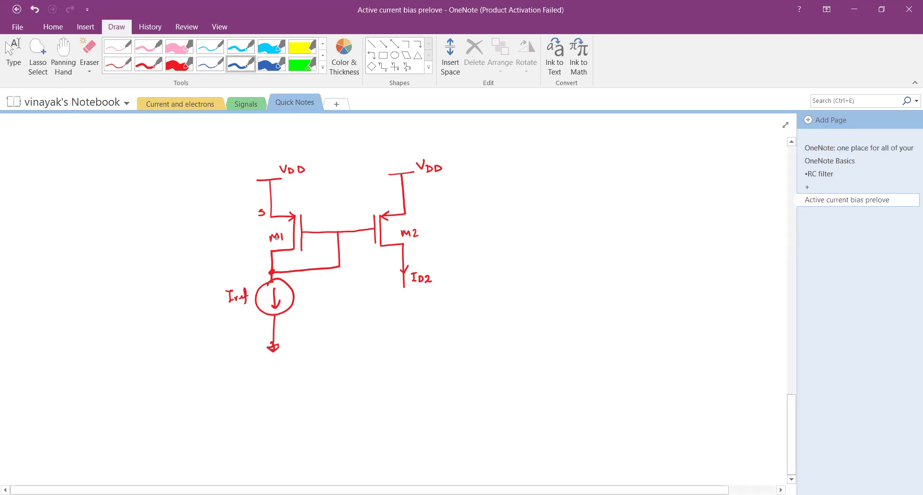
pyautogui.click(148, 64)
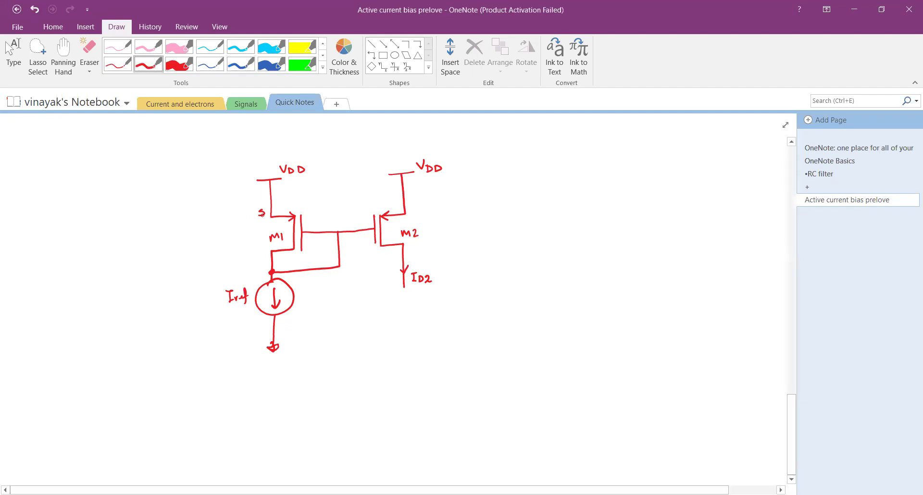
pyautogui.moveTo(313, 235); pyautogui.dragTo(314, 239)
pyautogui.moveTo(261, 254); pyautogui.dragTo(259, 262)
# In blue, retrace M1's S and G labels, draw a downward ID1 arrow, and underline Iref.
pyautogui.click(240, 64)
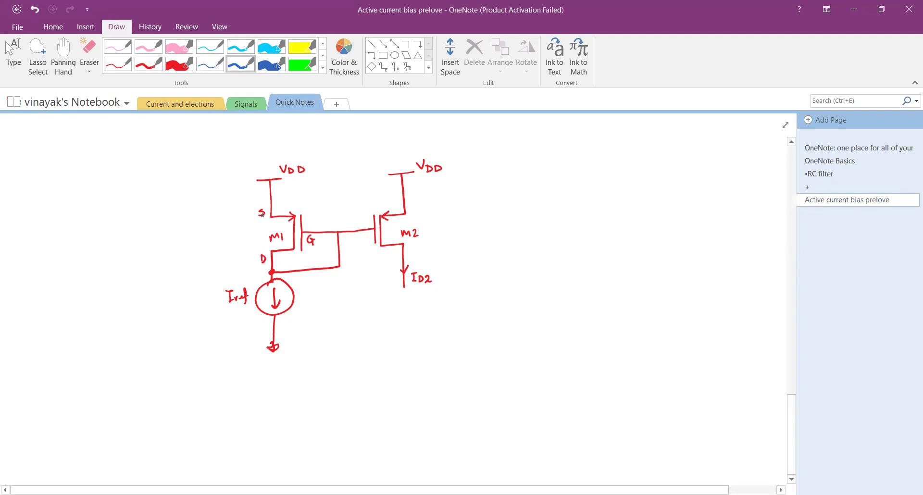
pyautogui.moveTo(262, 208); pyautogui.dragTo(259, 218)
pyautogui.moveTo(312, 236)
pyautogui.mouseDown()
pyautogui.moveTo(313, 245)
pyautogui.moveTo(263, 265)
pyautogui.moveTo(283, 243)
pyautogui.mouseUp()
pyautogui.moveTo(289, 213); pyautogui.dragTo(290, 220)
pyautogui.moveTo(250, 212)
pyautogui.mouseDown()
pyautogui.moveTo(247, 242)
pyautogui.moveTo(232, 224)
pyautogui.mouseUp()
pyautogui.moveTo(228, 225); pyautogui.dragTo(237, 238)
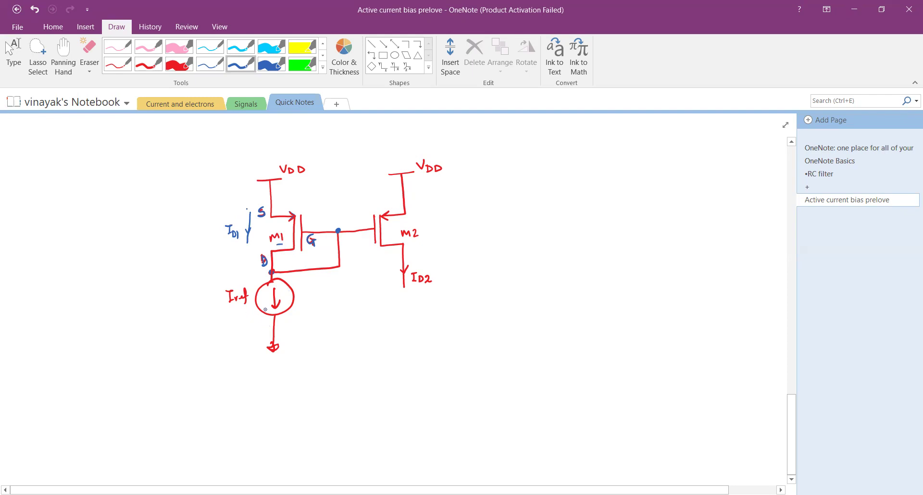
pyautogui.moveTo(232, 310); pyautogui.dragTo(250, 305)
# Sketch a blue circuit on the right with resistor R, ground, Iref arrow and transistor ML.
pyautogui.moveTo(556, 175)
pyautogui.mouseDown()
pyautogui.moveTo(557, 192)
pyautogui.moveTo(571, 192)
pyautogui.moveTo(559, 224)
pyautogui.mouseUp()
pyautogui.moveTo(575, 191)
pyautogui.mouseDown()
pyautogui.moveTo(574, 208)
pyautogui.moveTo(588, 201)
pyautogui.moveTo(566, 197)
pyautogui.moveTo(588, 220)
pyautogui.moveTo(559, 222)
pyautogui.moveTo(563, 268)
pyautogui.moveTo(570, 258)
pyautogui.mouseUp()
pyautogui.moveTo(570, 249)
pyautogui.mouseDown()
pyautogui.moveTo(568, 272)
pyautogui.moveTo(556, 274)
pyautogui.mouseUp()
pyautogui.moveTo(548, 226)
pyautogui.mouseDown()
pyautogui.moveTo(548, 256)
pyautogui.moveTo(535, 254)
pyautogui.moveTo(545, 261)
pyautogui.mouseUp()
pyautogui.moveTo(589, 201)
pyautogui.mouseDown()
pyautogui.moveTo(616, 210)
pyautogui.moveTo(631, 170)
pyautogui.moveTo(629, 237)
pyautogui.moveTo(645, 208)
pyautogui.moveTo(655, 212)
pyautogui.mouseUp()
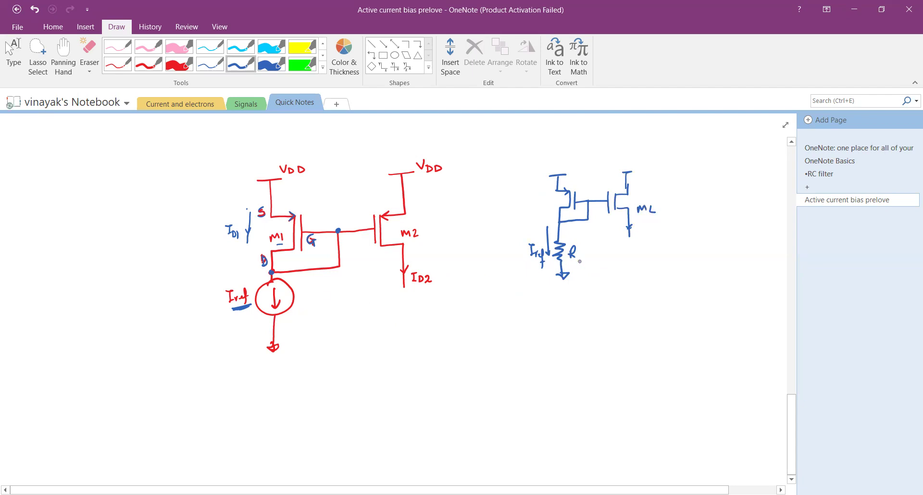
pyautogui.moveTo(528, 274); pyautogui.dragTo(592, 256)
# Label M2's gate G, source S and drain D.
pyautogui.moveTo(368, 220)
pyautogui.mouseDown()
pyautogui.moveTo(361, 226)
pyautogui.moveTo(369, 222)
pyautogui.mouseUp()
pyautogui.moveTo(414, 203); pyautogui.dragTo(410, 212)
pyautogui.moveTo(410, 251); pyautogui.dragTo(411, 258)
# Note the Iref source as 'current sink' with an arrow, add its ground, and underline M1 and M2.
pyautogui.moveTo(223, 329); pyautogui.dragTo(235, 328)
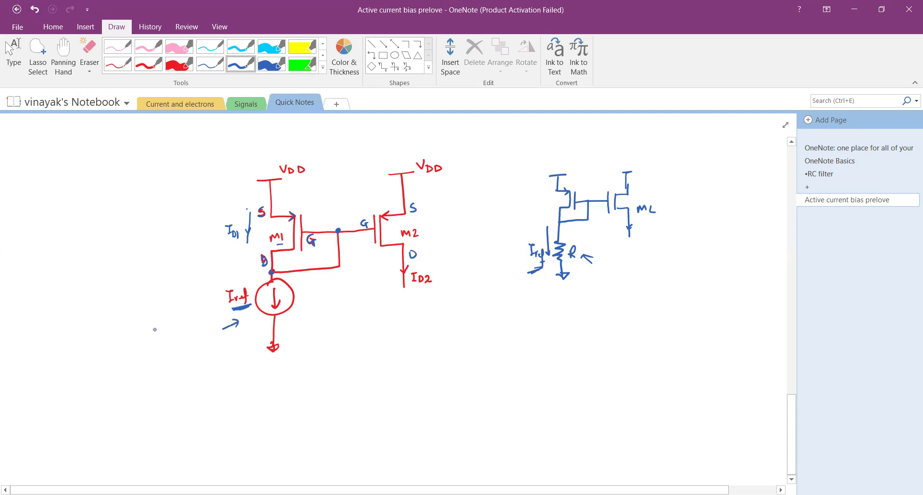
pyautogui.moveTo(157, 327)
pyautogui.mouseDown()
pyautogui.moveTo(194, 315)
pyautogui.moveTo(173, 336)
pyautogui.moveTo(174, 344)
pyautogui.moveTo(195, 332)
pyautogui.moveTo(210, 343)
pyautogui.mouseUp()
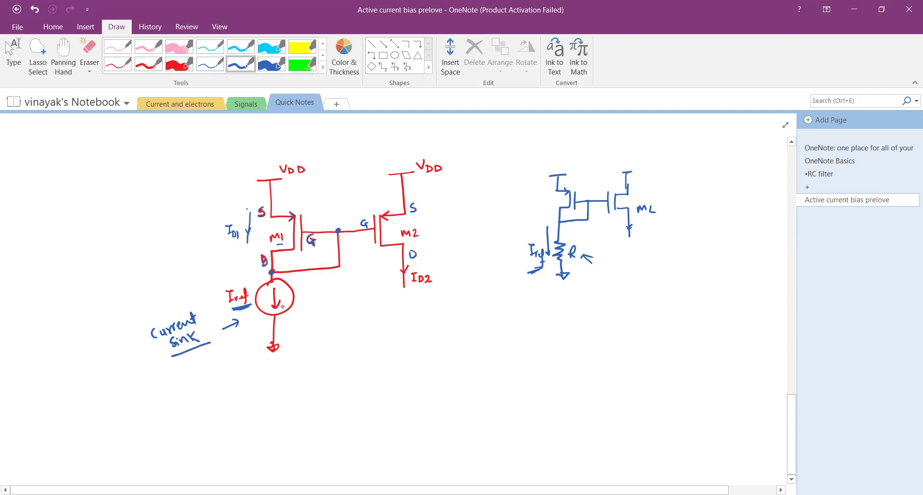
pyautogui.moveTo(268, 348)
pyautogui.mouseDown()
pyautogui.moveTo(279, 350)
pyautogui.moveTo(268, 347)
pyautogui.mouseUp()
pyautogui.moveTo(270, 245); pyautogui.dragTo(284, 244)
pyautogui.moveTo(407, 242); pyautogui.dragTo(416, 242)
# Write the matching conditions W1 = W2, L1 = L2 and Vth1 = Vth2 left of the circuit.
pyautogui.moveTo(68, 224)
pyautogui.mouseDown()
pyautogui.moveTo(79, 242)
pyautogui.moveTo(92, 233)
pyautogui.mouseUp()
pyautogui.moveTo(87, 240); pyautogui.dragTo(94, 239)
pyautogui.moveTo(100, 228)
pyautogui.mouseDown()
pyautogui.moveTo(103, 239)
pyautogui.moveTo(114, 231)
pyautogui.moveTo(124, 238)
pyautogui.mouseUp()
pyautogui.moveTo(66, 254); pyautogui.dragTo(74, 269)
pyautogui.moveTo(86, 260); pyautogui.dragTo(114, 271)
pyautogui.moveTo(116, 263); pyautogui.dragTo(125, 271)
pyautogui.moveTo(64, 285); pyautogui.dragTo(73, 294)
pyautogui.moveTo(68, 290); pyautogui.dragTo(82, 297)
pyautogui.moveTo(85, 294); pyautogui.dragTo(105, 290)
pyautogui.moveTo(99, 296)
pyautogui.mouseDown()
pyautogui.moveTo(119, 285)
pyautogui.moveTo(122, 295)
pyautogui.mouseUp()
pyautogui.moveTo(119, 289); pyautogui.dragTo(145, 301)
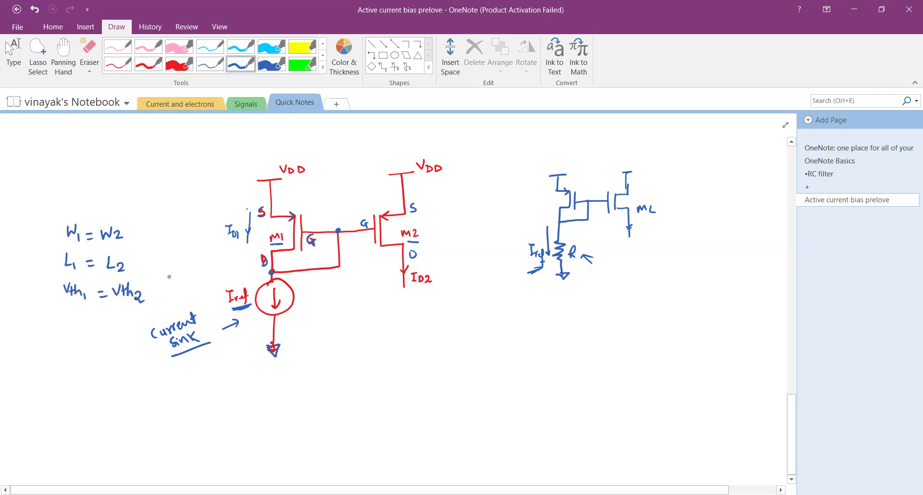
# Group the three conditions with a brace labelled M1 = M2.
pyautogui.moveTo(55, 225)
pyautogui.mouseDown()
pyautogui.moveTo(44, 254)
pyautogui.moveTo(58, 306)
pyautogui.mouseUp()
pyautogui.moveTo(10, 262); pyautogui.dragTo(23, 263)
pyautogui.moveTo(26, 259); pyautogui.dragTo(31, 261)
pyautogui.moveTo(34, 263); pyautogui.dragTo(47, 271)
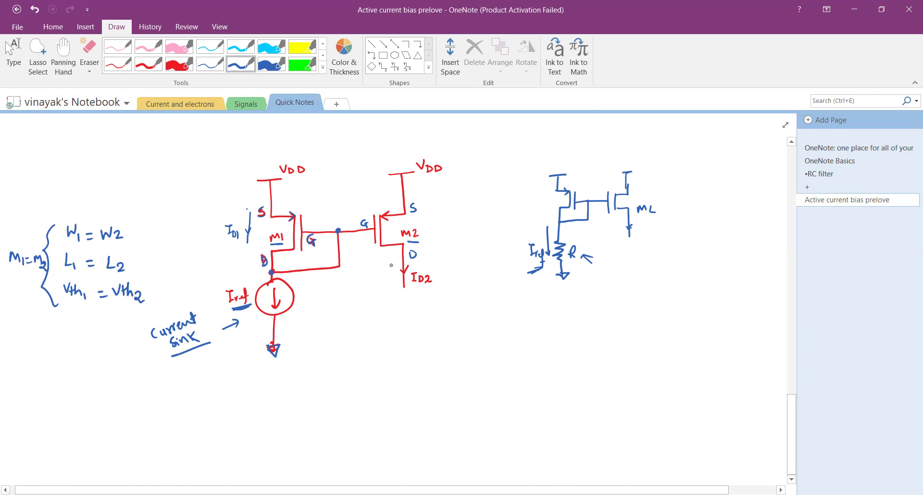
# Underline the ID1, Iref and ID2 labels.
pyautogui.moveTo(226, 247); pyautogui.dragTo(247, 243)
pyautogui.moveTo(228, 249); pyautogui.dragTo(242, 245)
pyautogui.moveTo(235, 313); pyautogui.dragTo(245, 309)
pyautogui.moveTo(417, 288)
pyautogui.mouseDown()
pyautogui.moveTo(443, 275)
pyautogui.moveTo(487, 284)
pyautogui.mouseUp()
# Complete ID2 = ID1 = Iref and mark IG = 0 with arrows on the gate wire.
pyautogui.moveTo(485, 284)
pyautogui.mouseDown()
pyautogui.moveTo(503, 270)
pyautogui.moveTo(502, 290)
pyautogui.mouseUp()
pyautogui.moveTo(498, 278); pyautogui.dragTo(506, 279)
pyautogui.moveTo(353, 229)
pyautogui.mouseDown()
pyautogui.moveTo(323, 232)
pyautogui.moveTo(345, 216)
pyautogui.mouseUp()
pyautogui.moveTo(340, 220); pyautogui.dragTo(346, 219)
pyautogui.moveTo(352, 214); pyautogui.dragTo(352, 215)
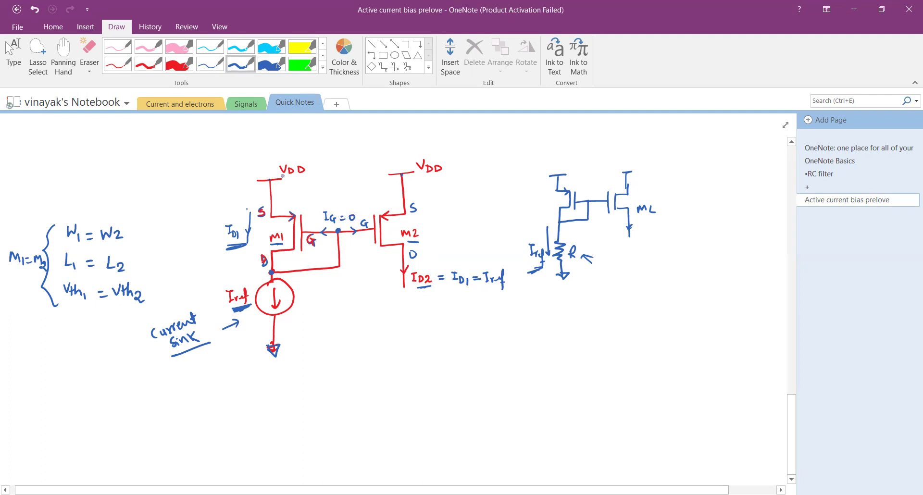
# Underline both VDD labels and add a + sign at M1's source.
pyautogui.moveTo(291, 176); pyautogui.dragTo(308, 176)
pyautogui.moveTo(427, 177); pyautogui.dragTo(441, 176)
pyautogui.moveTo(276, 201); pyautogui.dragTo(281, 201)
pyautogui.moveTo(279, 199); pyautogui.dragTo(278, 204)
# Add V labels at M1 and M2 sources and write |VGS1| = |VGS2| below the circuit.
pyautogui.moveTo(296, 205); pyautogui.dragTo(318, 220)
pyautogui.moveTo(371, 198); pyautogui.dragTo(390, 206)
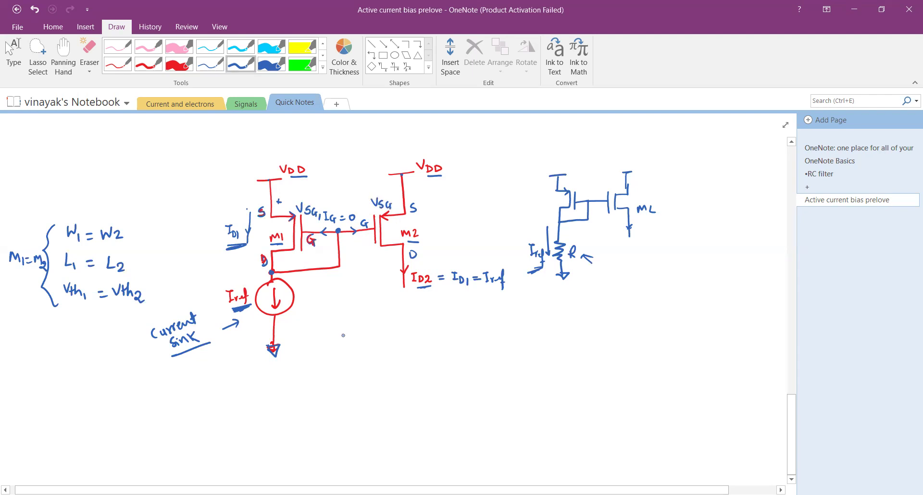
pyautogui.moveTo(341, 326)
pyautogui.mouseDown()
pyautogui.moveTo(349, 324)
pyautogui.moveTo(336, 343)
pyautogui.moveTo(358, 335)
pyautogui.mouseUp()
pyautogui.moveTo(363, 331)
pyautogui.mouseDown()
pyautogui.moveTo(359, 341)
pyautogui.moveTo(375, 343)
pyautogui.moveTo(391, 331)
pyautogui.mouseUp()
pyautogui.moveTo(385, 338); pyautogui.dragTo(392, 337)
pyautogui.moveTo(397, 326); pyautogui.dragTo(401, 348)
pyautogui.moveTo(407, 323)
pyautogui.mouseDown()
pyautogui.moveTo(436, 335)
pyautogui.moveTo(441, 316)
pyautogui.moveTo(442, 347)
pyautogui.mouseUp()
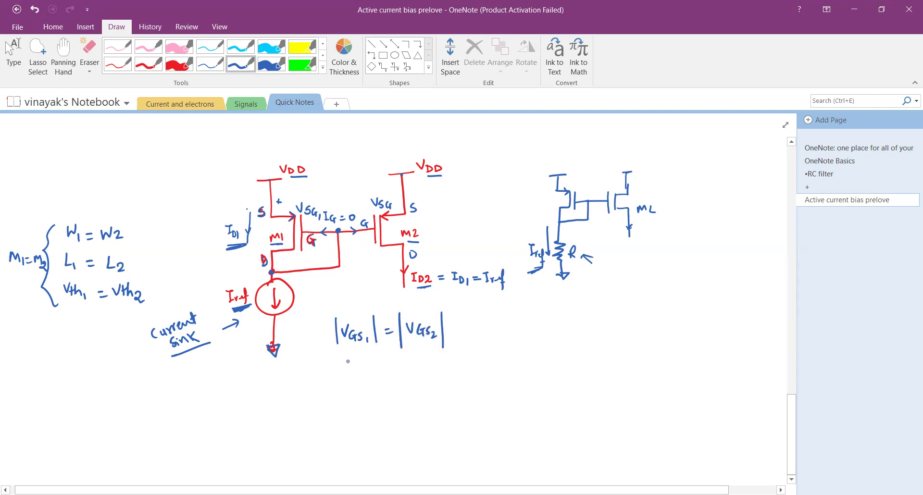
# Write |IDS1| = |IDS2| beneath the voltage equality.
pyautogui.moveTo(341, 366)
pyautogui.mouseDown()
pyautogui.moveTo(351, 365)
pyautogui.moveTo(347, 378)
pyautogui.mouseUp()
pyautogui.moveTo(344, 379)
pyautogui.mouseDown()
pyautogui.moveTo(361, 380)
pyautogui.moveTo(339, 392)
pyautogui.moveTo(370, 384)
pyautogui.moveTo(378, 370)
pyautogui.moveTo(379, 388)
pyautogui.moveTo(397, 372)
pyautogui.mouseUp()
pyautogui.moveTo(388, 378)
pyautogui.mouseDown()
pyautogui.moveTo(405, 388)
pyautogui.moveTo(419, 362)
pyautogui.mouseUp()
pyautogui.moveTo(416, 363); pyautogui.dragTo(420, 380)
pyautogui.moveTo(420, 373); pyautogui.dragTo(447, 393)
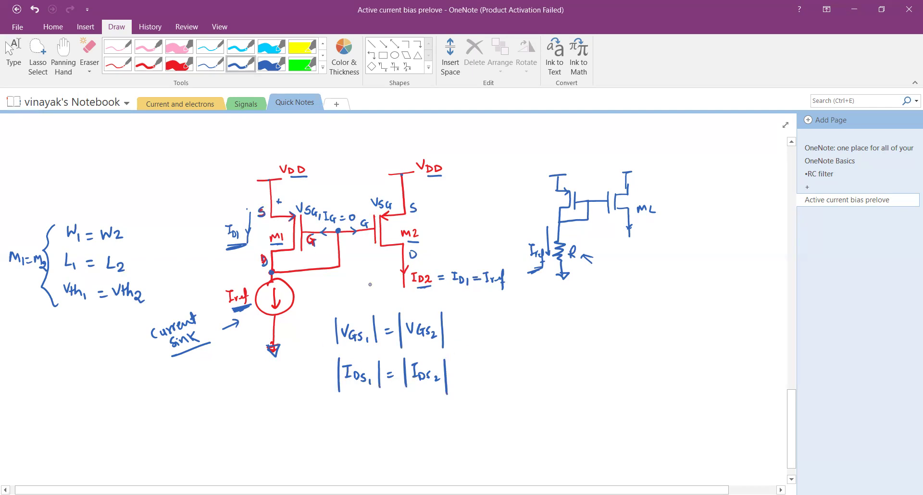
# Double-underline ID2 and begin the equation ID1 = ½kp'(W/L)1.
pyautogui.moveTo(421, 290); pyautogui.dragTo(435, 288)
pyautogui.moveTo(183, 407); pyautogui.dragTo(193, 407)
pyautogui.moveTo(187, 408)
pyautogui.mouseDown()
pyautogui.moveTo(194, 425)
pyautogui.moveTo(217, 416)
pyautogui.mouseUp()
pyautogui.moveTo(211, 422); pyautogui.dragTo(236, 412)
pyautogui.moveTo(232, 415)
pyautogui.mouseDown()
pyautogui.moveTo(244, 414)
pyautogui.moveTo(245, 426)
pyautogui.moveTo(257, 420)
pyautogui.mouseUp()
pyautogui.moveTo(259, 414); pyautogui.dragTo(260, 419)
pyautogui.moveTo(263, 407)
pyautogui.mouseDown()
pyautogui.moveTo(287, 402)
pyautogui.moveTo(287, 428)
pyautogui.mouseUp()
pyautogui.moveTo(294, 396)
pyautogui.mouseDown()
pyautogui.moveTo(295, 433)
pyautogui.moveTo(275, 432)
pyautogui.moveTo(314, 432)
pyautogui.moveTo(329, 413)
pyautogui.moveTo(342, 423)
pyautogui.moveTo(364, 418)
pyautogui.moveTo(366, 408)
pyautogui.mouseUp()
# Continue the equation with (VGS − Vth)²(1 + λVDS) and draw an annotation line from λVDS.
pyautogui.moveTo(370, 407)
pyautogui.mouseDown()
pyautogui.moveTo(369, 421)
pyautogui.moveTo(375, 412)
pyautogui.mouseUp()
pyautogui.moveTo(374, 408)
pyautogui.mouseDown()
pyautogui.moveTo(376, 418)
pyautogui.moveTo(385, 414)
pyautogui.moveTo(382, 430)
pyautogui.mouseUp()
pyautogui.moveTo(389, 397)
pyautogui.mouseDown()
pyautogui.moveTo(414, 427)
pyautogui.moveTo(438, 415)
pyautogui.mouseUp()
pyautogui.moveTo(431, 408)
pyautogui.mouseDown()
pyautogui.moveTo(432, 421)
pyautogui.moveTo(454, 416)
pyautogui.mouseUp()
pyautogui.moveTo(450, 409)
pyautogui.mouseDown()
pyautogui.moveTo(446, 417)
pyautogui.moveTo(466, 416)
pyautogui.mouseUp()
pyautogui.moveTo(466, 416); pyautogui.dragTo(481, 418)
pyautogui.moveTo(485, 393); pyautogui.dragTo(484, 430)
pyautogui.moveTo(454, 399)
pyautogui.mouseDown()
pyautogui.moveTo(502, 356)
pyautogui.moveTo(505, 364)
pyautogui.mouseUp()
# Label the λ term 'channel length modulation'.
pyautogui.moveTo(510, 347)
pyautogui.mouseDown()
pyautogui.moveTo(515, 361)
pyautogui.moveTo(542, 353)
pyautogui.mouseUp()
pyautogui.moveTo(543, 352)
pyautogui.mouseDown()
pyautogui.moveTo(529, 374)
pyautogui.moveTo(542, 368)
pyautogui.moveTo(546, 379)
pyautogui.moveTo(551, 354)
pyautogui.mouseUp()
pyautogui.moveTo(551, 361)
pyautogui.mouseDown()
pyautogui.moveTo(561, 365)
pyautogui.moveTo(526, 366)
pyautogui.moveTo(531, 401)
pyautogui.moveTo(548, 400)
pyautogui.mouseUp()
pyautogui.moveTo(552, 392)
pyautogui.mouseDown()
pyautogui.moveTo(563, 377)
pyautogui.moveTo(576, 385)
pyautogui.moveTo(605, 372)
pyautogui.mouseUp()
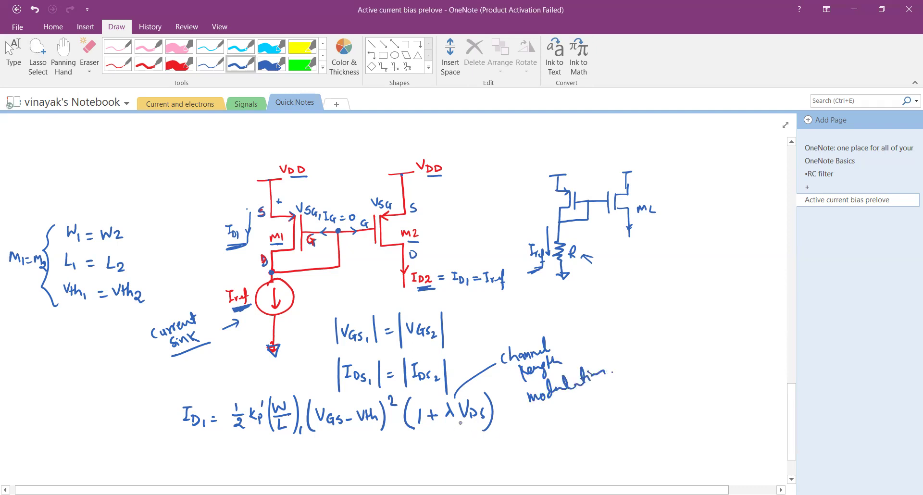
# Touch up VDS and draw output resistance r0 across M2 from source to drain.
pyautogui.moveTo(473, 411); pyautogui.dragTo(477, 416)
pyautogui.moveTo(403, 194)
pyautogui.mouseDown()
pyautogui.moveTo(433, 201)
pyautogui.moveTo(435, 251)
pyautogui.moveTo(403, 253)
pyautogui.mouseUp()
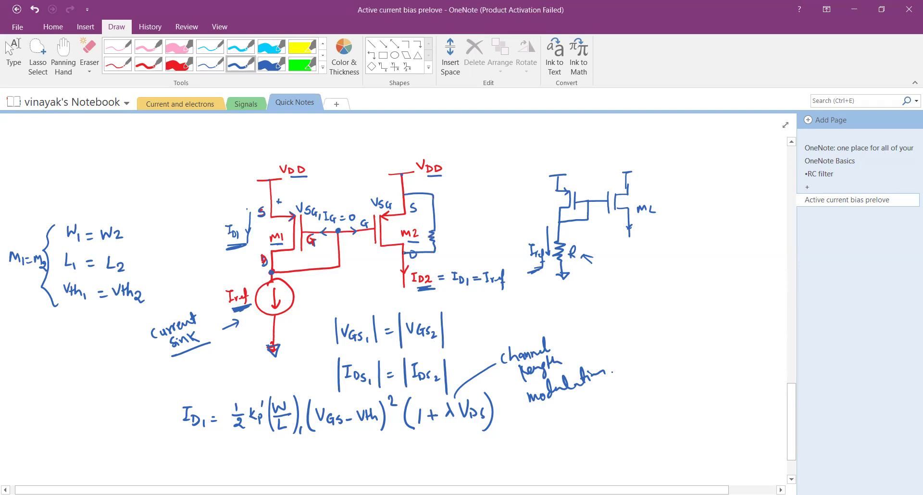
pyautogui.moveTo(440, 228); pyautogui.dragTo(449, 234)
# Double-underline ID1 and prefix the equation with ID2 =.
pyautogui.moveTo(183, 432)
pyautogui.mouseDown()
pyautogui.moveTo(199, 432)
pyautogui.moveTo(166, 416)
pyautogui.mouseUp()
pyautogui.moveTo(111, 407); pyautogui.dragTo(118, 422)
pyautogui.moveTo(114, 422); pyautogui.dragTo(148, 431)
# Write IOUT = ID2 beside the right-hand sketch.
pyautogui.moveTo(607, 301); pyautogui.dragTo(616, 300)
pyautogui.moveTo(612, 301); pyautogui.dragTo(612, 311)
pyautogui.moveTo(609, 312); pyautogui.dragTo(622, 307)
pyautogui.moveTo(623, 305); pyautogui.dragTo(630, 306)
pyautogui.moveTo(629, 305); pyautogui.dragTo(637, 305)
pyautogui.moveTo(633, 306)
pyautogui.mouseDown()
pyautogui.moveTo(632, 314)
pyautogui.moveTo(647, 309)
pyautogui.mouseUp()
pyautogui.moveTo(641, 313); pyautogui.dragTo(661, 303)
pyautogui.moveTo(658, 304); pyautogui.dragTo(662, 315)
pyautogui.moveTo(662, 307); pyautogui.dragTo(679, 314)
# Add load resistor RL at M2's output branch and start labelling it current source.
pyautogui.moveTo(378, 287)
pyautogui.mouseDown()
pyautogui.moveTo(390, 282)
pyautogui.moveTo(406, 312)
pyautogui.moveTo(417, 302)
pyautogui.mouseUp()
pyautogui.moveTo(418, 296); pyautogui.dragTo(422, 302)
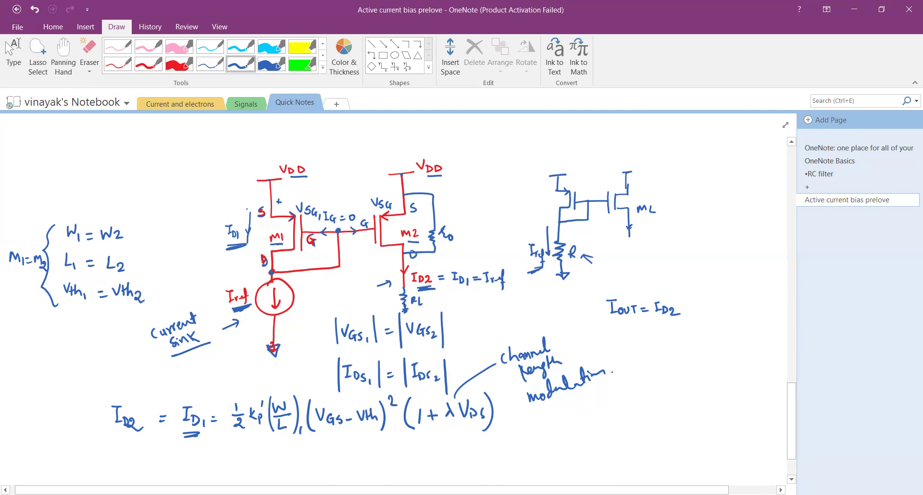
pyautogui.moveTo(360, 294)
pyautogui.mouseDown()
pyautogui.moveTo(382, 288)
pyautogui.moveTo(365, 310)
pyautogui.moveTo(394, 300)
pyautogui.mouseUp()
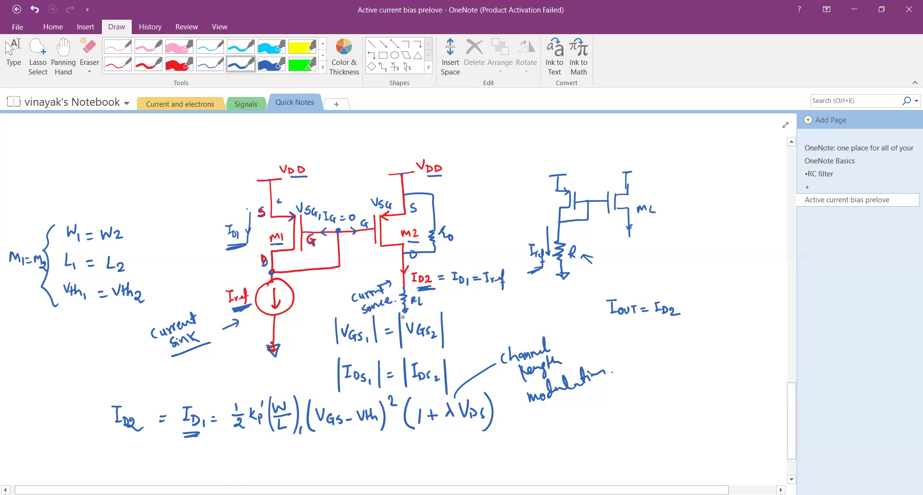
# Finish the 'current source' label and change the Iref note from 'sink' to 'source'.
pyautogui.click(395, 303)
pyautogui.moveTo(177, 342); pyautogui.dragTo(197, 336)
pyautogui.moveTo(136, 357)
pyautogui.mouseDown()
pyautogui.moveTo(130, 367)
pyautogui.moveTo(168, 353)
pyautogui.mouseUp()
# Add ⇒ before IOUT = ID2 and draw a brace under the drain-current equation.
pyautogui.moveTo(566, 306); pyautogui.dragTo(583, 312)
pyautogui.moveTo(576, 302)
pyautogui.mouseDown()
pyautogui.moveTo(585, 310)
pyautogui.moveTo(578, 319)
pyautogui.mouseUp()
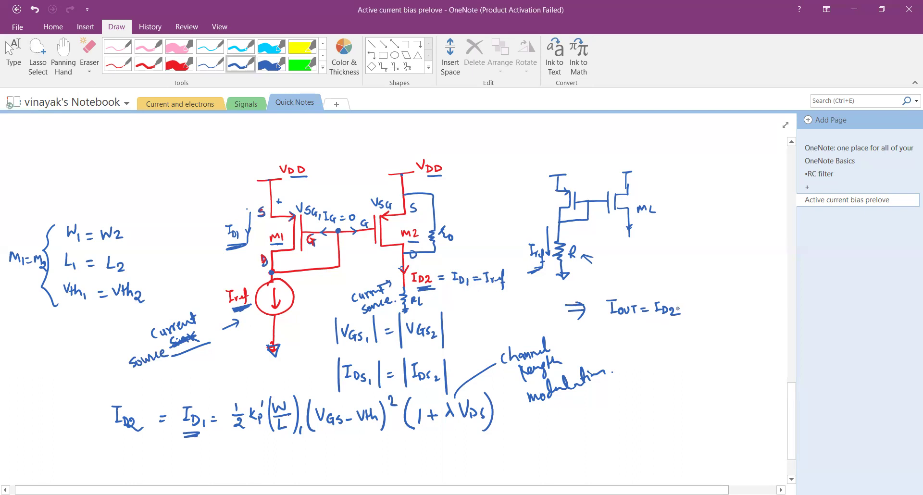
pyautogui.moveTo(233, 444); pyautogui.dragTo(436, 436)
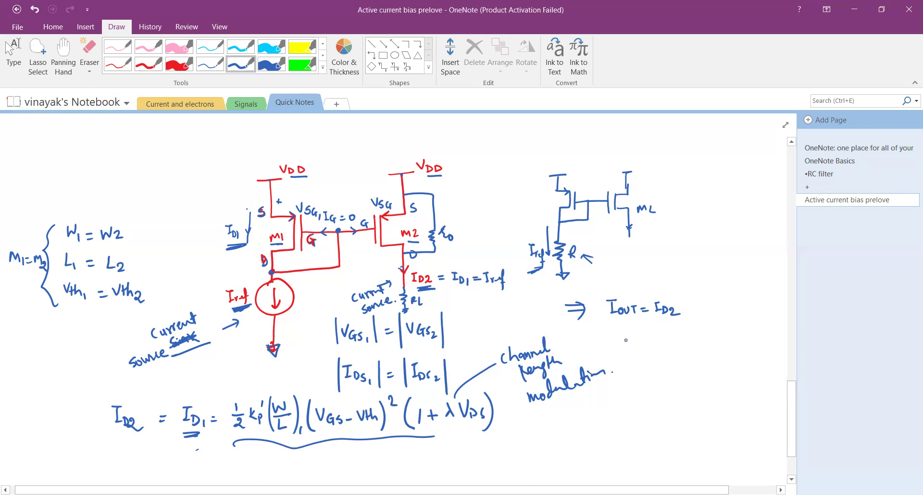
# Handwrite ID2/ID1 = (W/L)2/(W/L)1 below IOUT = ID2 and tick the (W/L)2 and (W/L)1 terms.
pyautogui.moveTo(626, 336)
pyautogui.mouseDown()
pyautogui.moveTo(644, 346)
pyautogui.moveTo(634, 354)
pyautogui.mouseUp()
pyautogui.moveTo(630, 355)
pyautogui.mouseDown()
pyautogui.moveTo(644, 367)
pyautogui.moveTo(659, 342)
pyautogui.moveTo(680, 336)
pyautogui.moveTo(680, 345)
pyautogui.mouseUp()
pyautogui.moveTo(684, 335)
pyautogui.mouseDown()
pyautogui.moveTo(696, 348)
pyautogui.moveTo(671, 344)
pyautogui.moveTo(713, 349)
pyautogui.moveTo(676, 370)
pyautogui.moveTo(688, 362)
pyautogui.moveTo(695, 368)
pyautogui.mouseUp()
pyautogui.moveTo(697, 350)
pyautogui.mouseDown()
pyautogui.moveTo(699, 373)
pyautogui.moveTo(711, 372)
pyautogui.mouseUp()
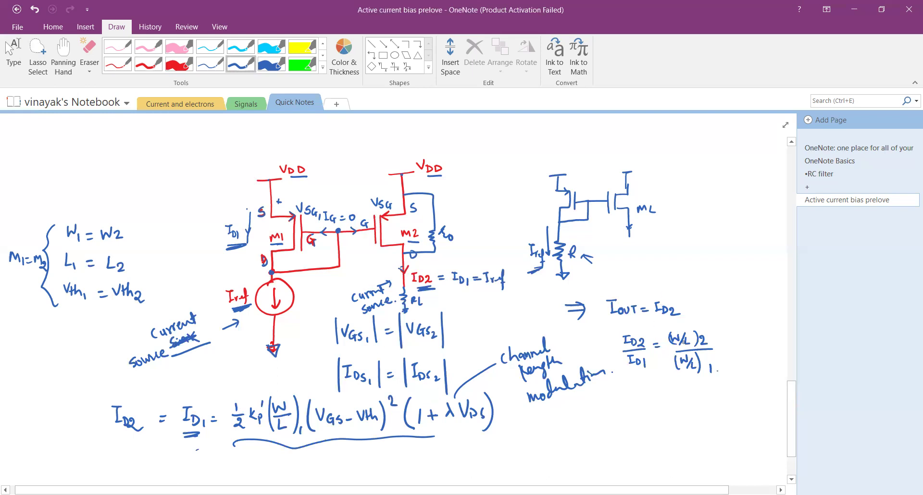
pyautogui.moveTo(681, 329); pyautogui.dragTo(690, 321)
pyautogui.moveTo(674, 377); pyautogui.dragTo(685, 371)
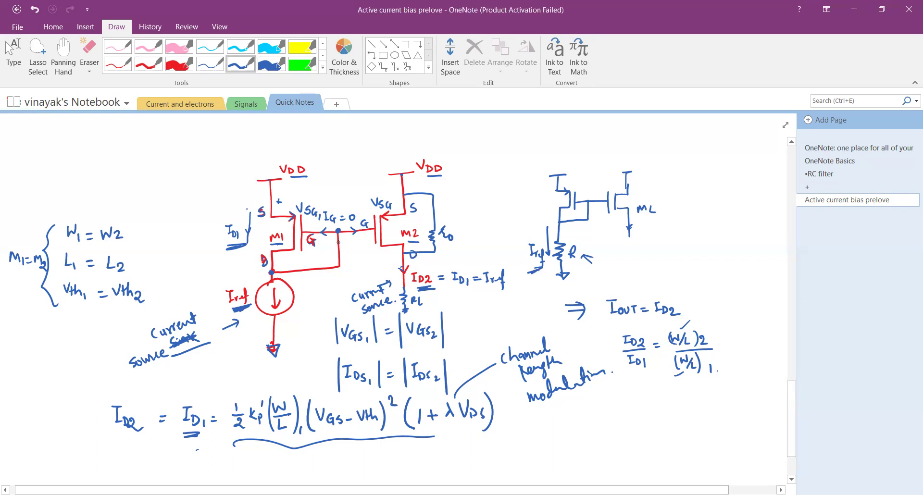